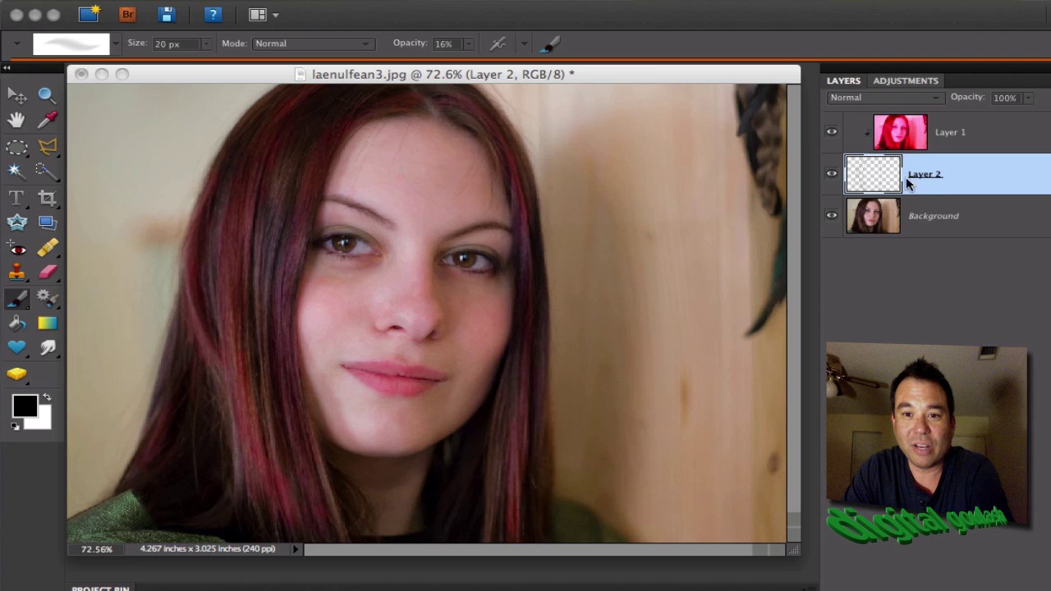
- Compare the portrait with and without the red streaks, then revert it to the original image
click(878, 222)
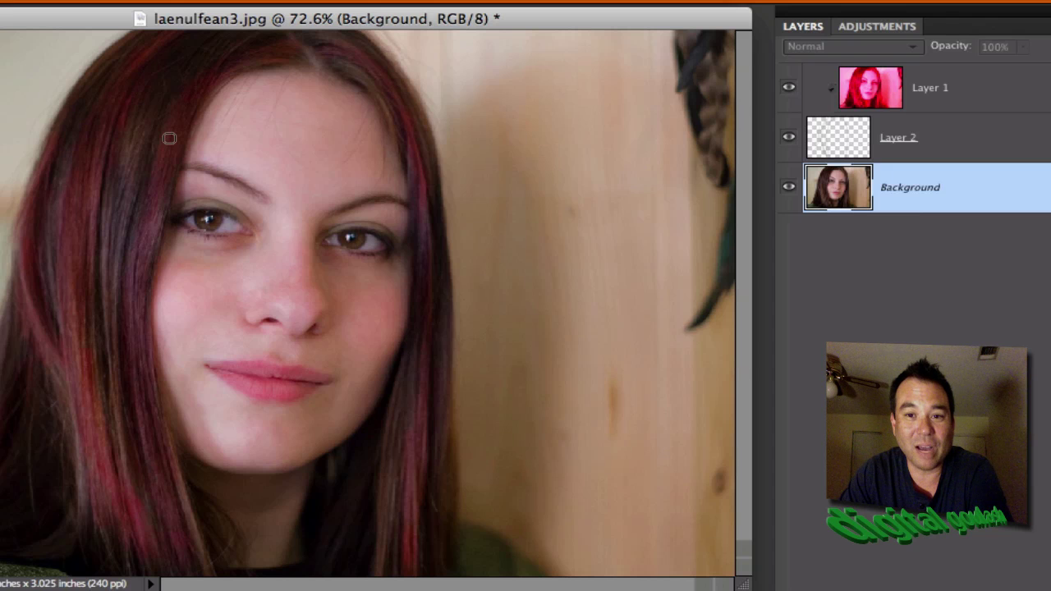
click(788, 139)
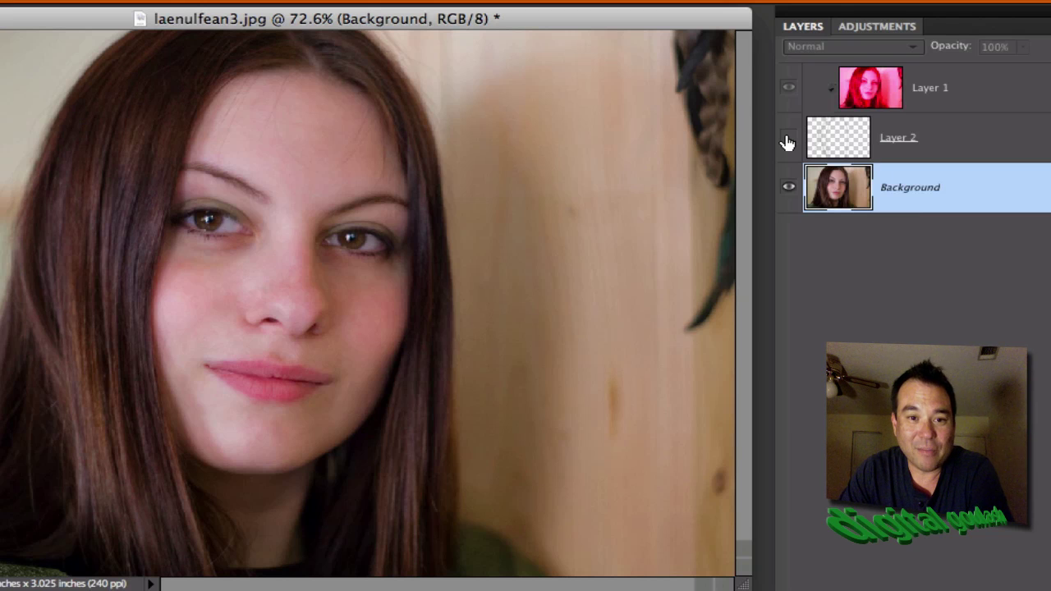
click(788, 141)
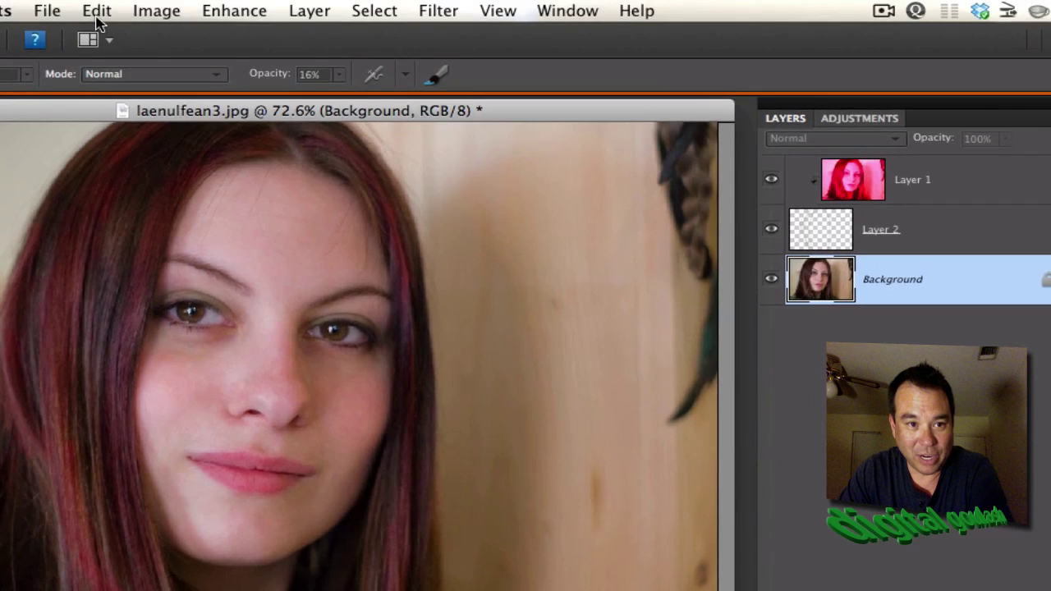
click(96, 11)
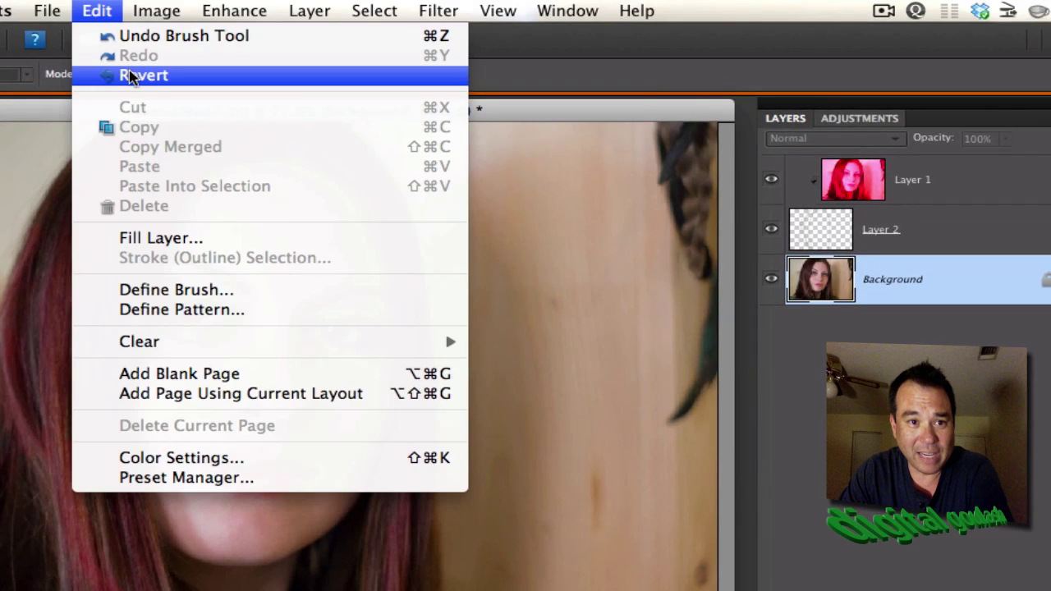
click(132, 74)
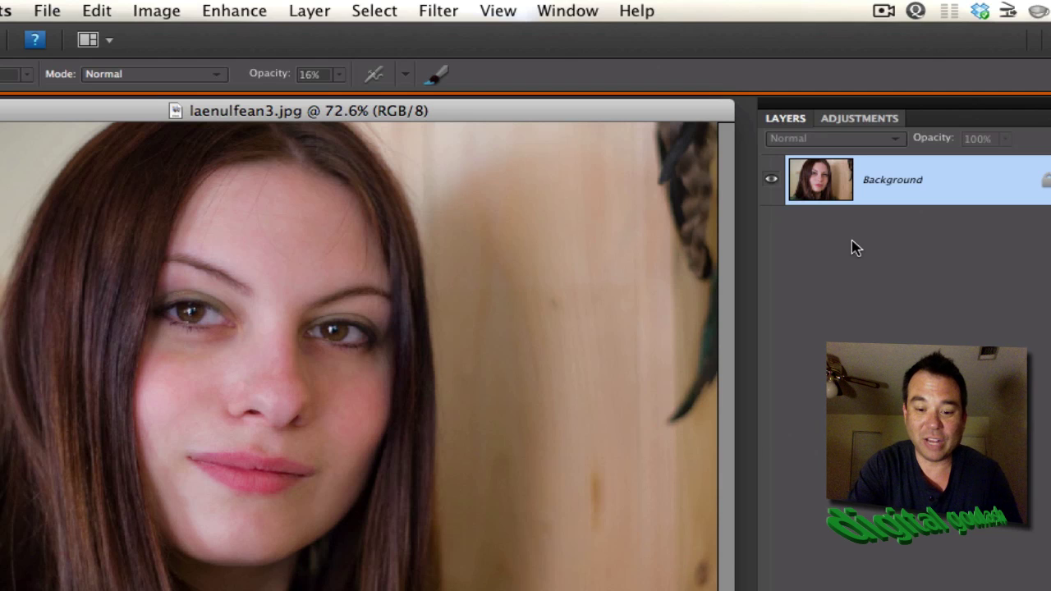
- Duplicate the Background as Layer 1, add an empty Layer 2 beneath it, and select Layer 1
key(super+j)
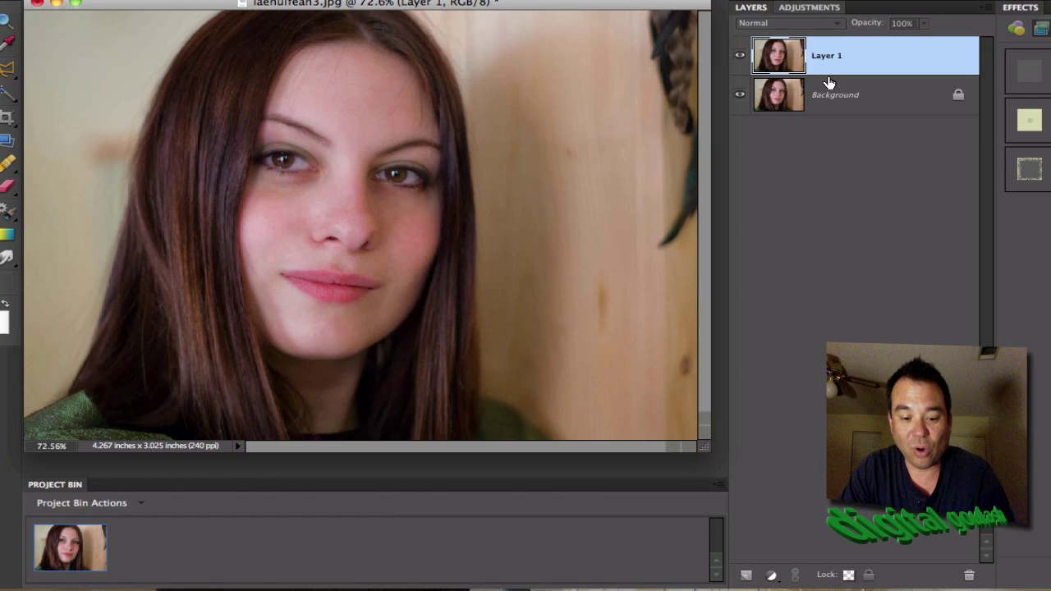
key(super)
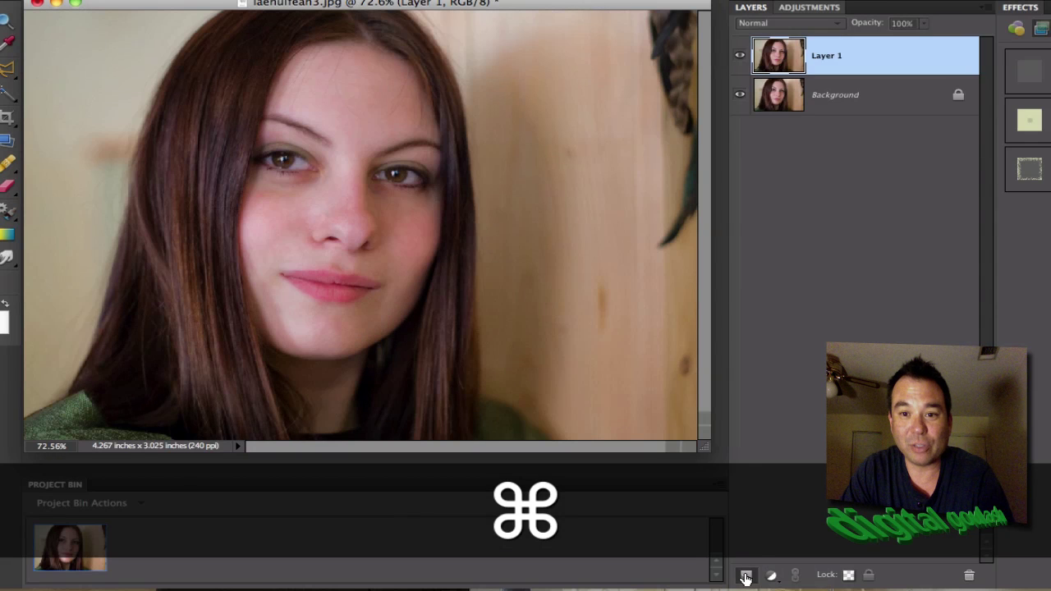
super+click(747, 572)
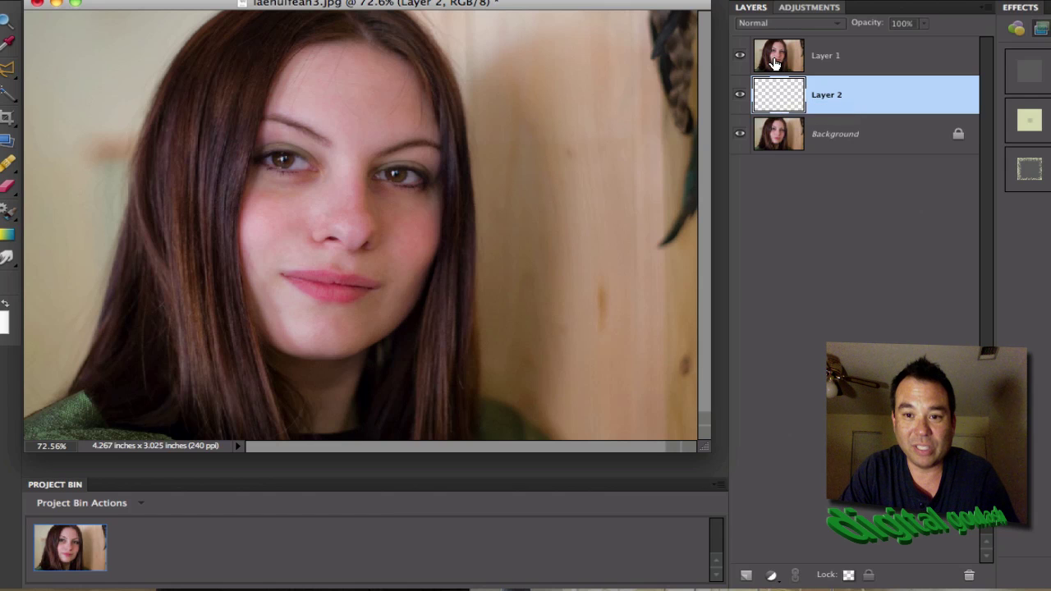
click(774, 63)
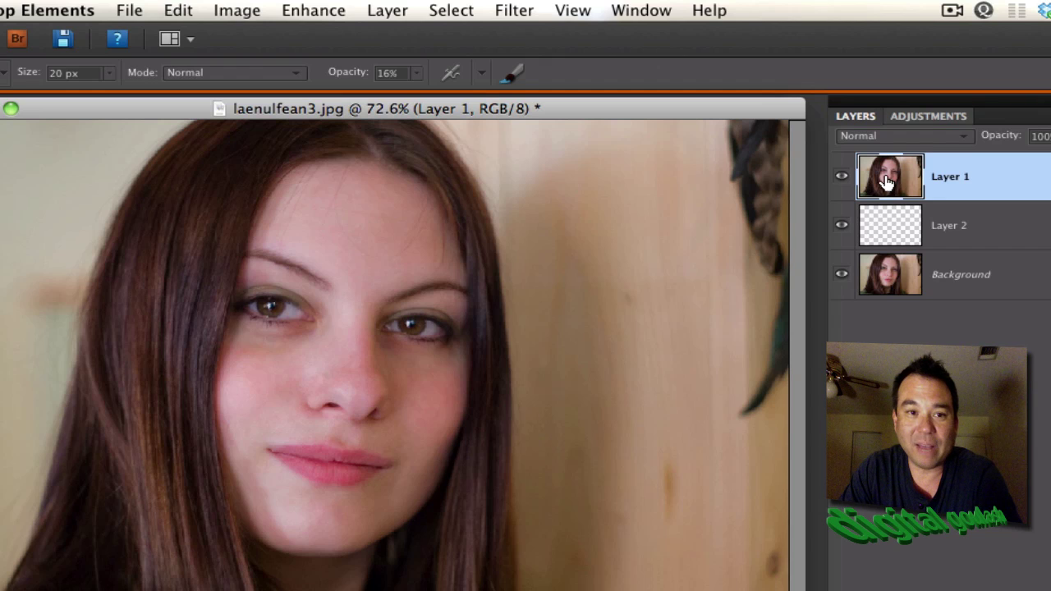
- Open Enhance > Adjust Color > Color Variations for Layer 1 and move the dialog up and left
click(325, 12)
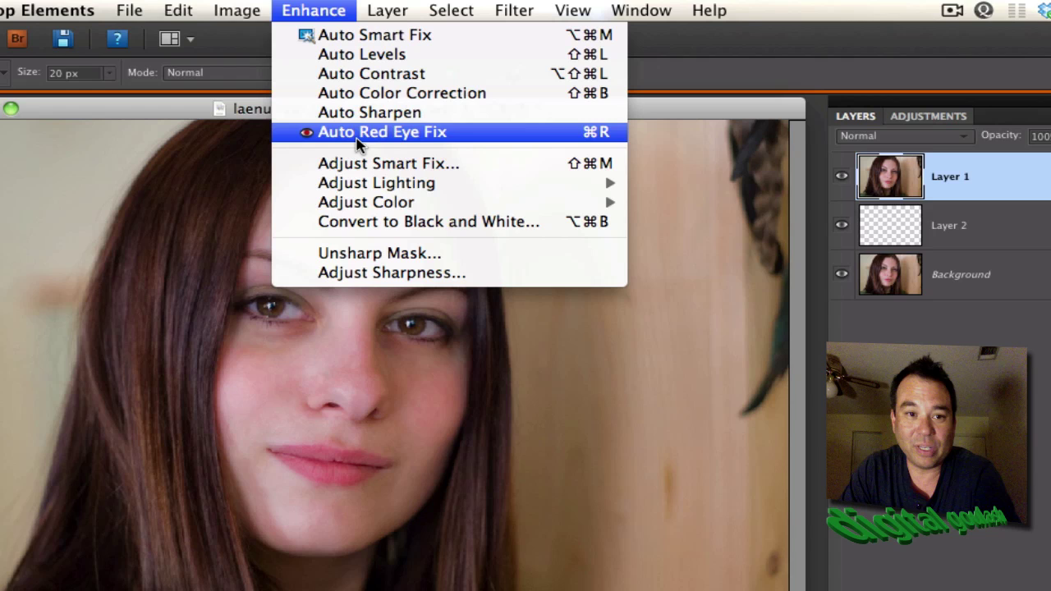
mouse_move(364, 211)
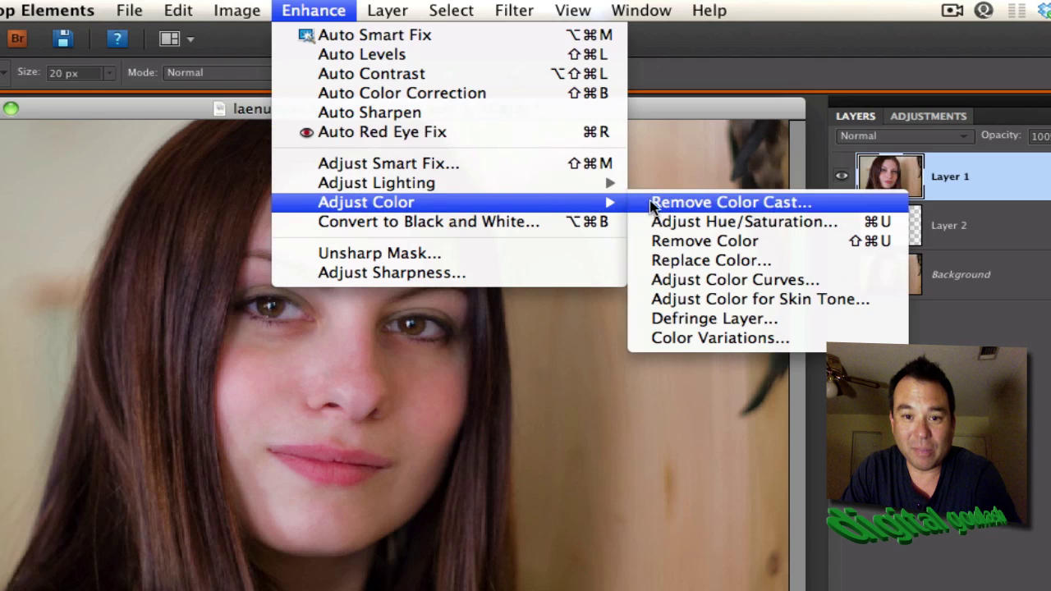
click(679, 338)
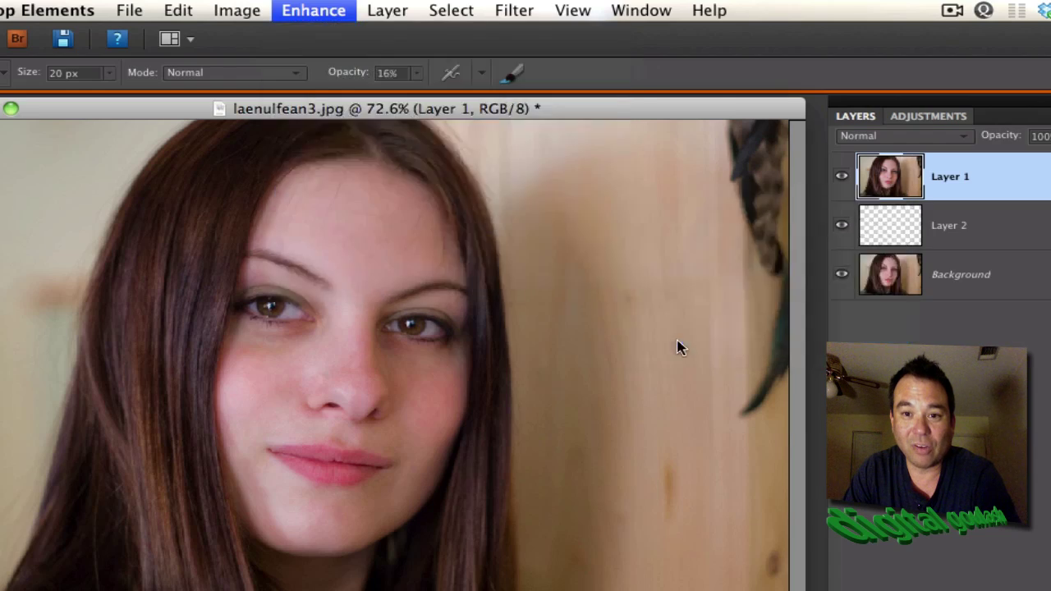
drag(575, 128, 472, 102)
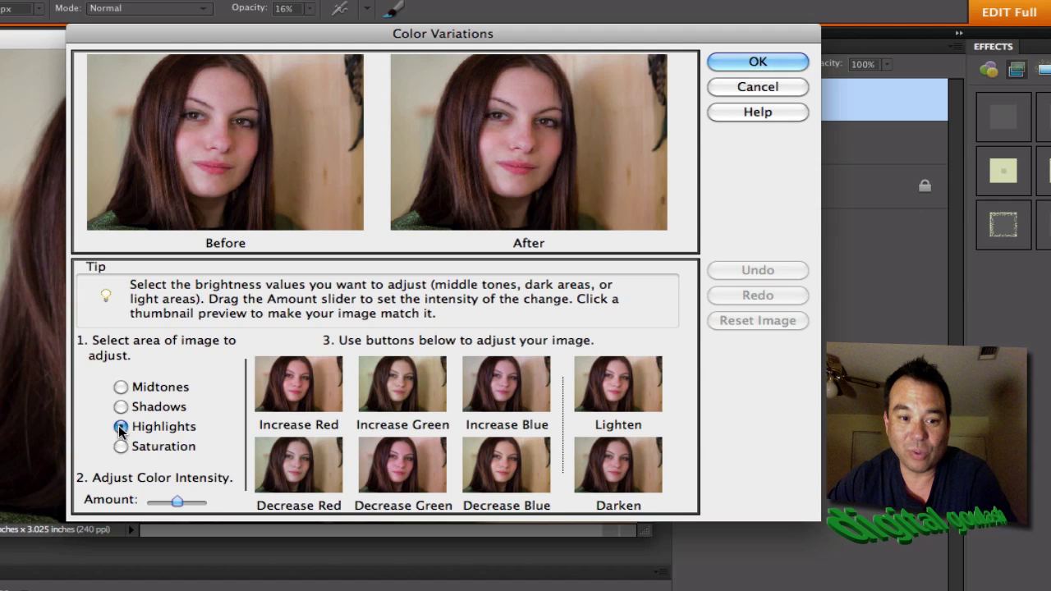
- Apply Increase Red to Layer 1's highlights five times until the After preview is strongly red
click(288, 390)
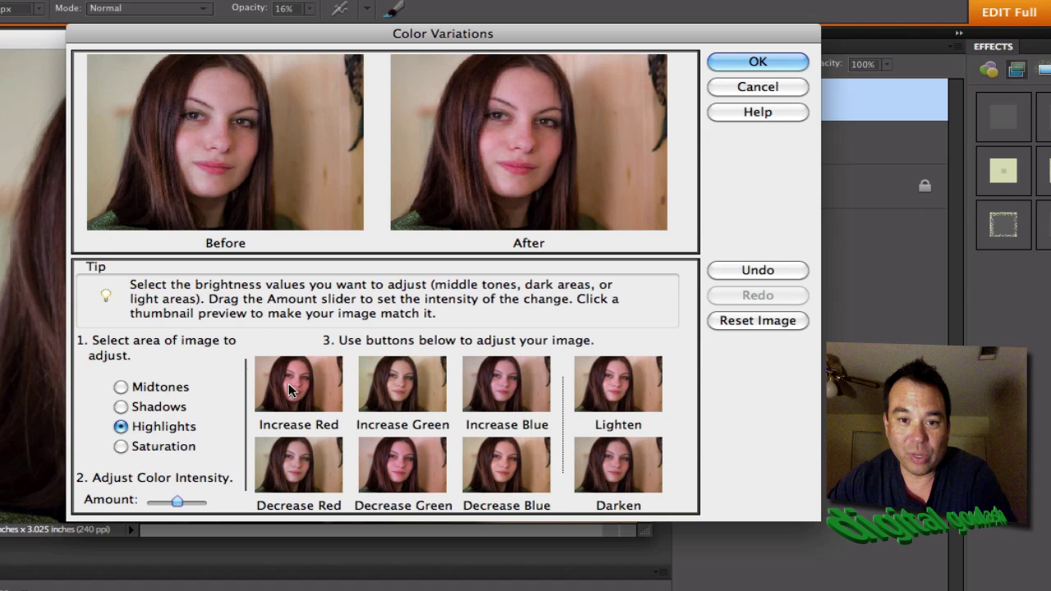
click(289, 389)
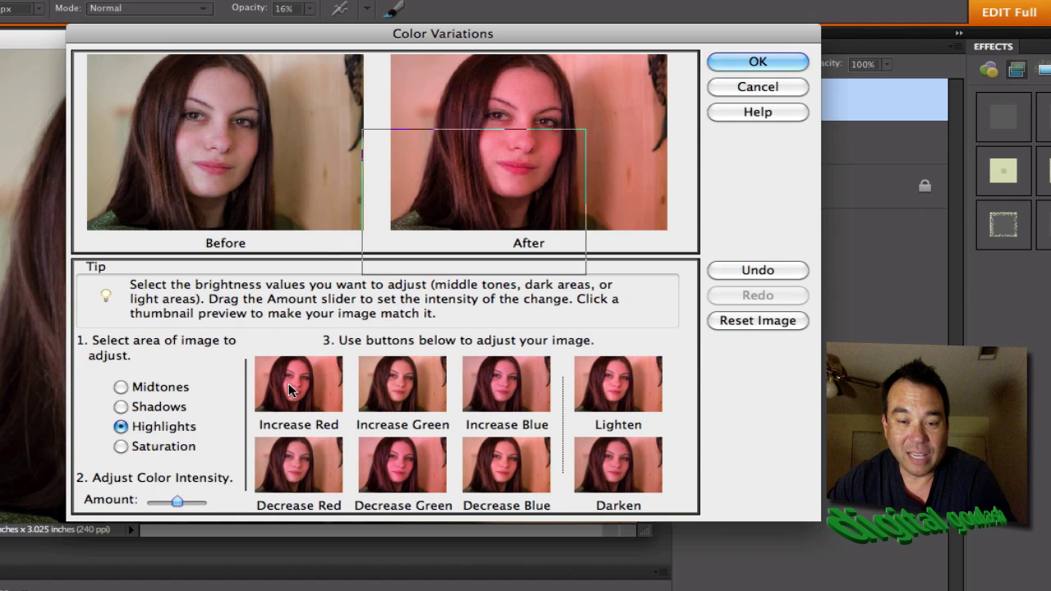
click(288, 383)
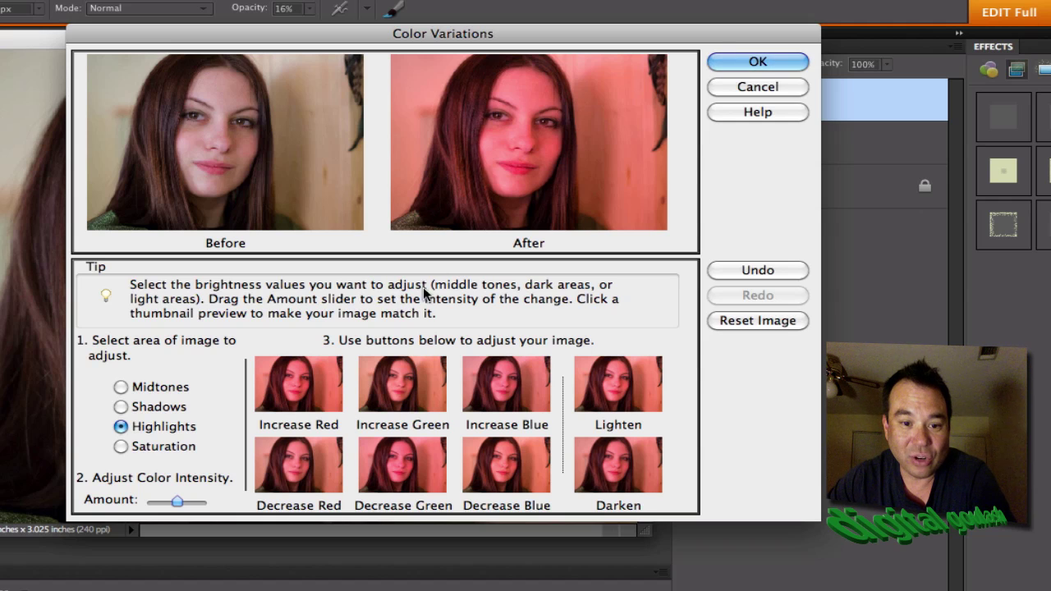
click(312, 391)
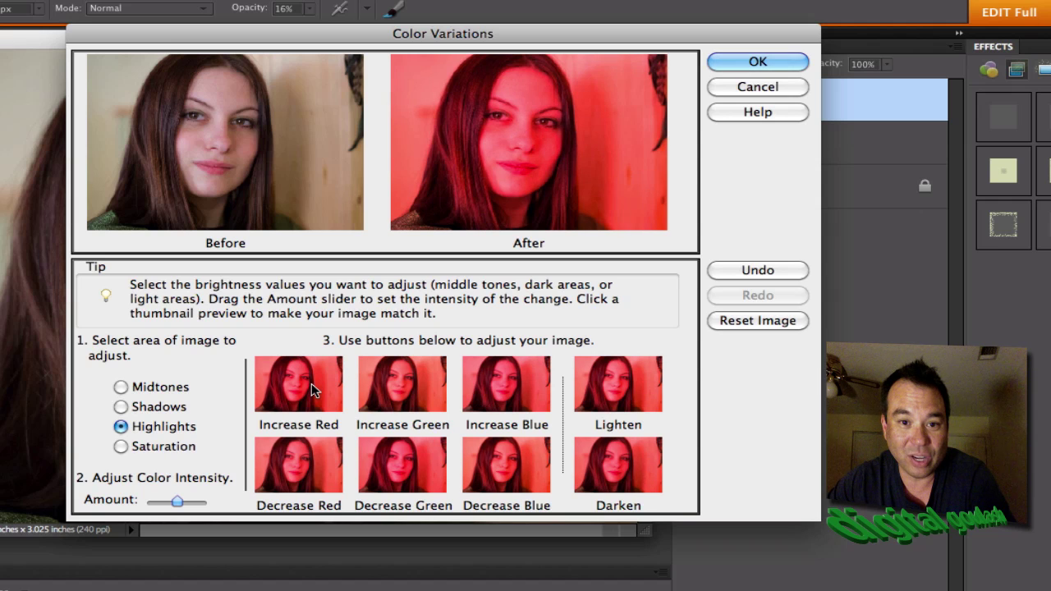
click(312, 390)
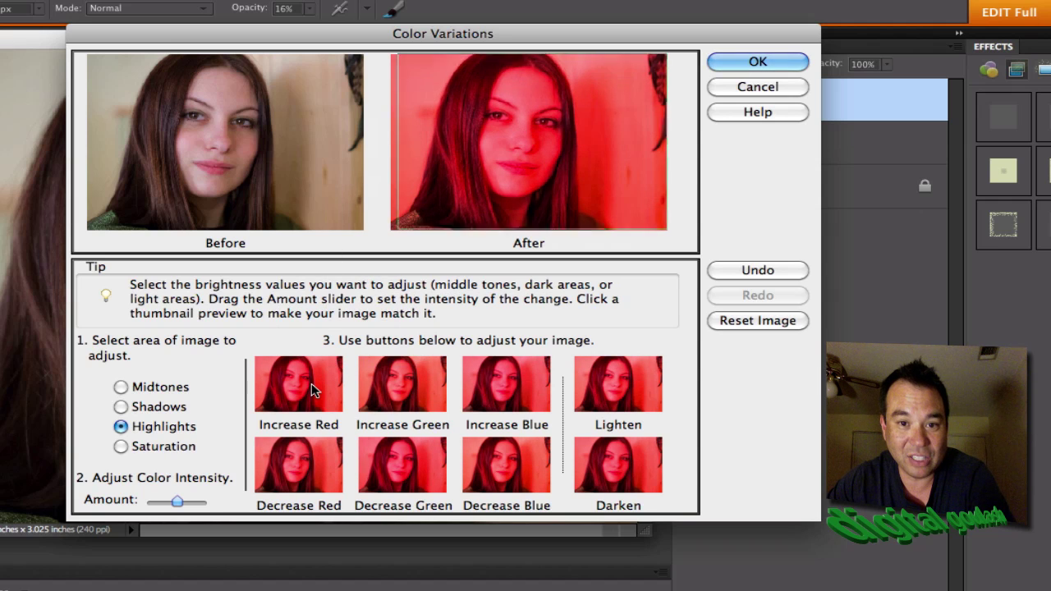
- Lighten the red result twice and commit the Color Variations tint to Layer 1
click(622, 398)
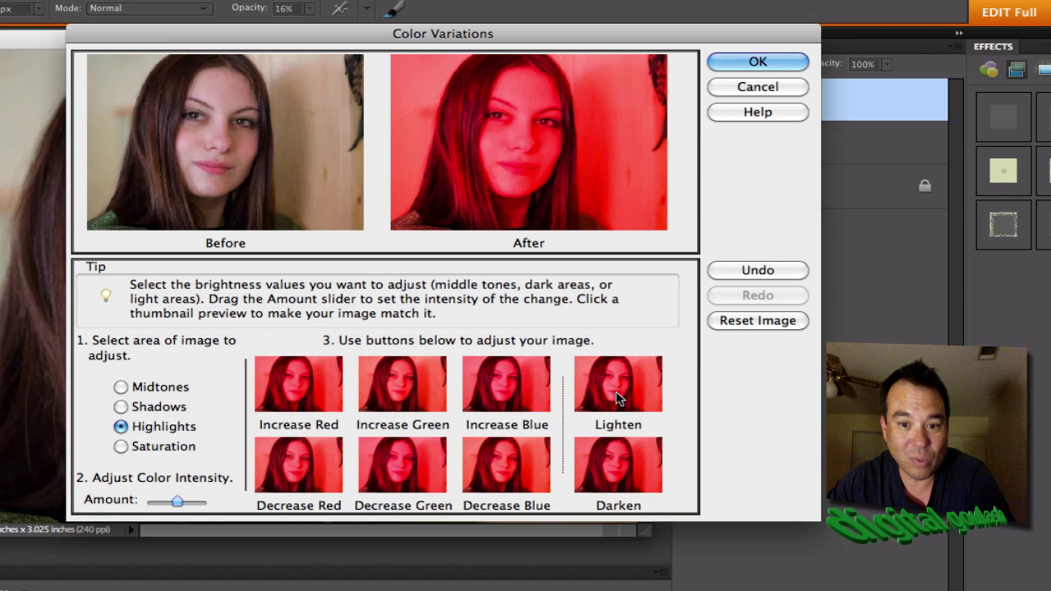
click(619, 398)
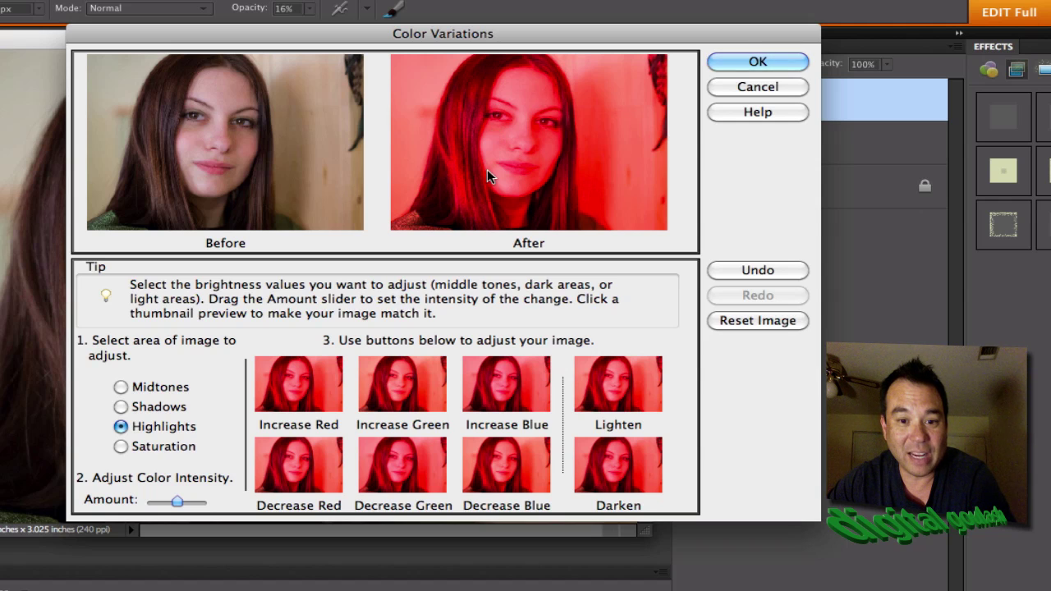
click(743, 59)
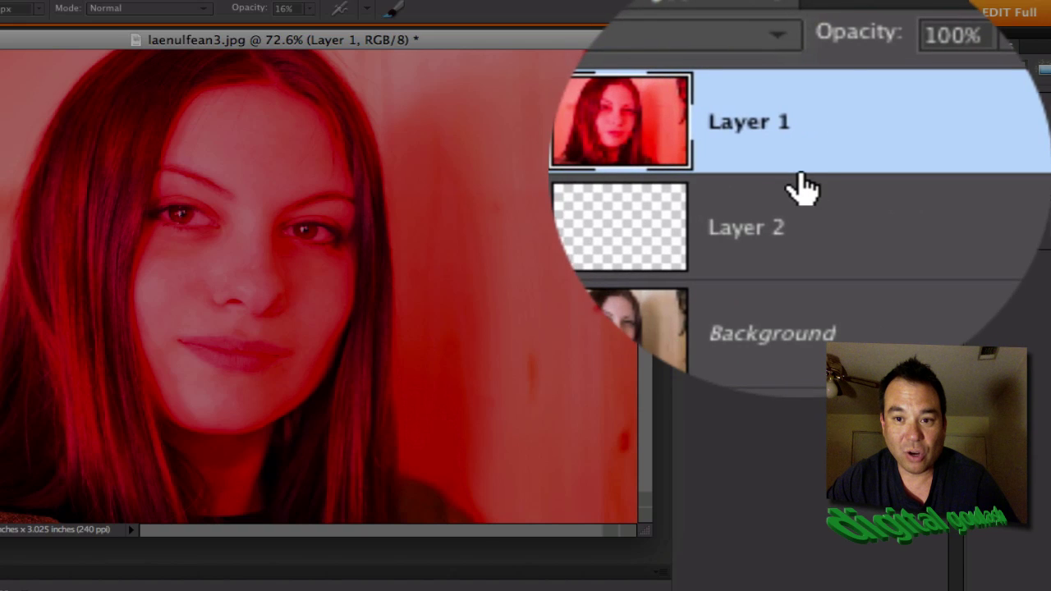
- Option-click the line between Layer 1 and Layer 2 to clip the red layer to Layer 2
key(alt)
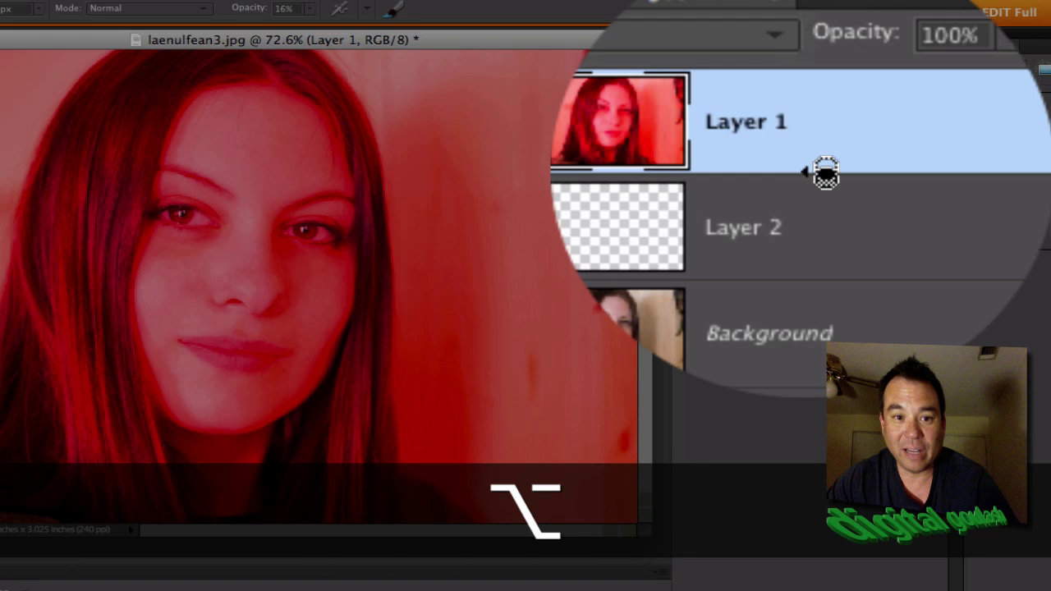
alt+click(825, 172)
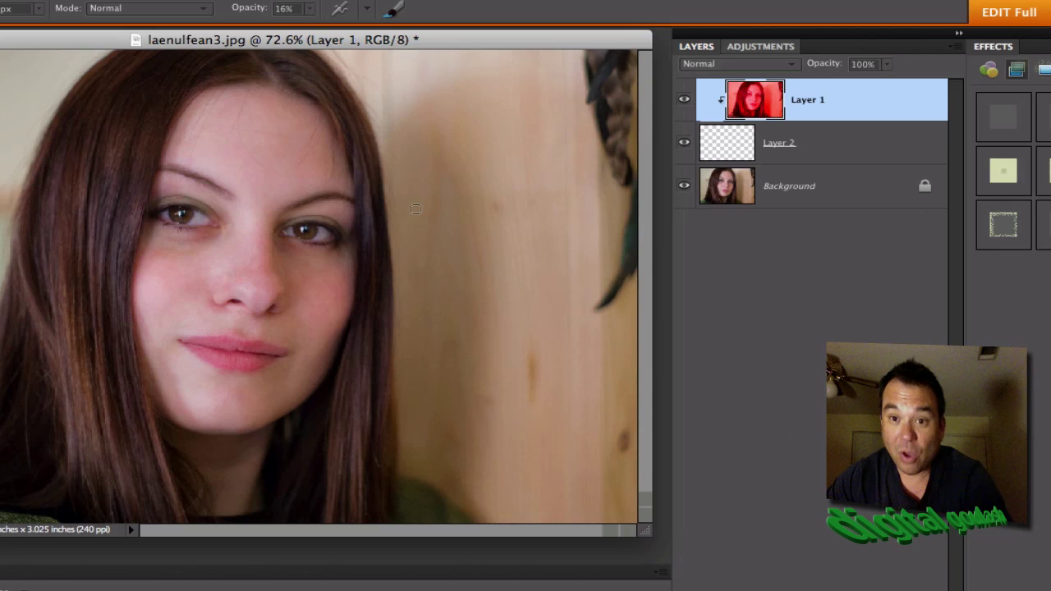
- Select Layer 2 and check the brush presets, keeping a 20 px soft brush at 16% opacity
click(735, 151)
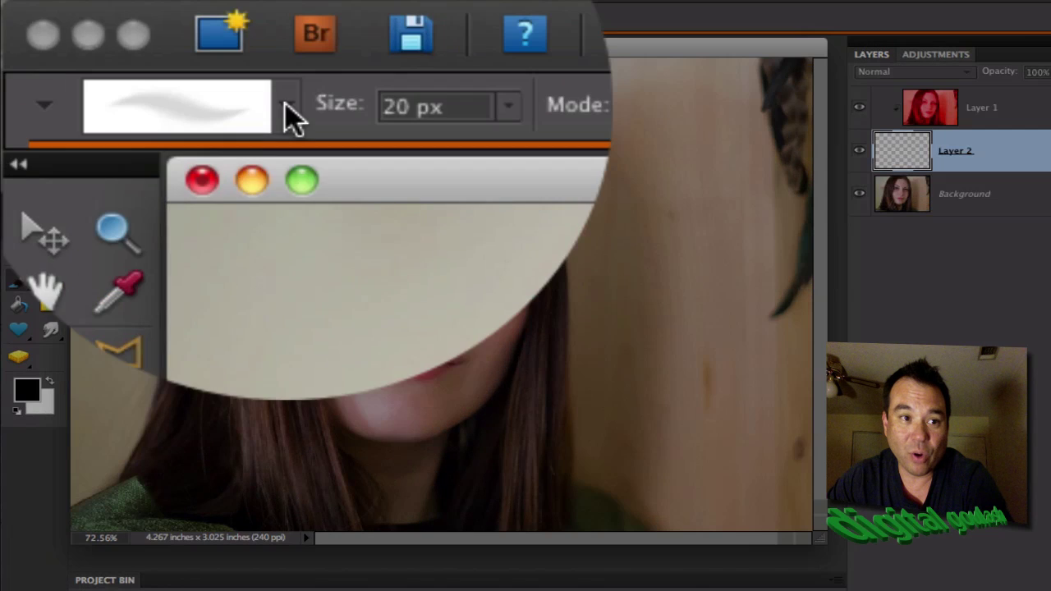
click(120, 16)
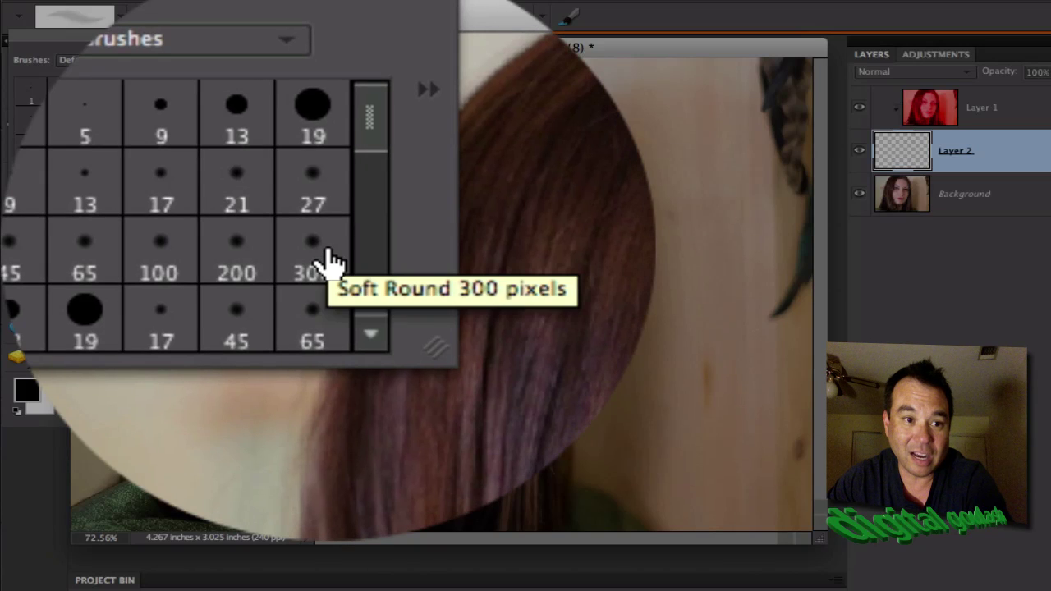
click(328, 106)
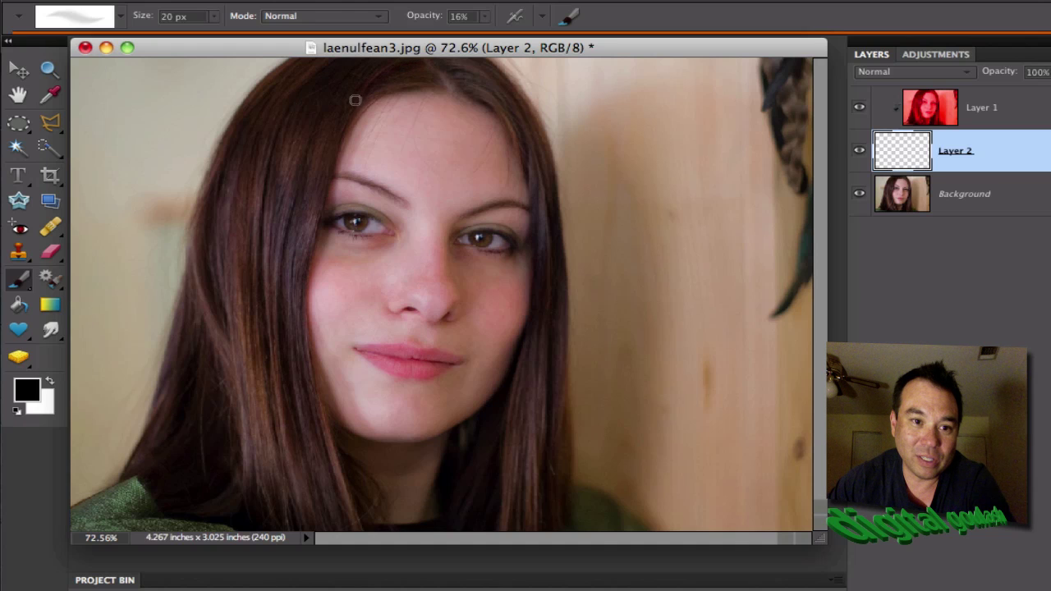
- Paint a red streak on Layer 2 from the hair parting down the left strands
mouse_move(340, 136)
mouse_down()
mouse_move(297, 294)
mouse_move(304, 423)
mouse_move(290, 406)
mouse_up()
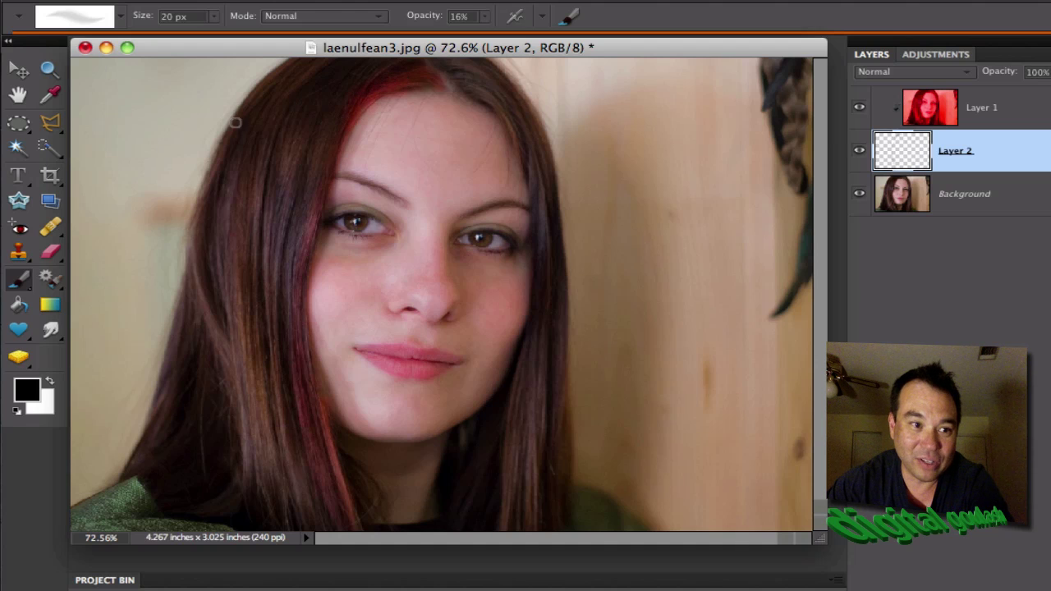
- Paint extra red streaks at the top of the head and along the left hair strands
click(51, 254)
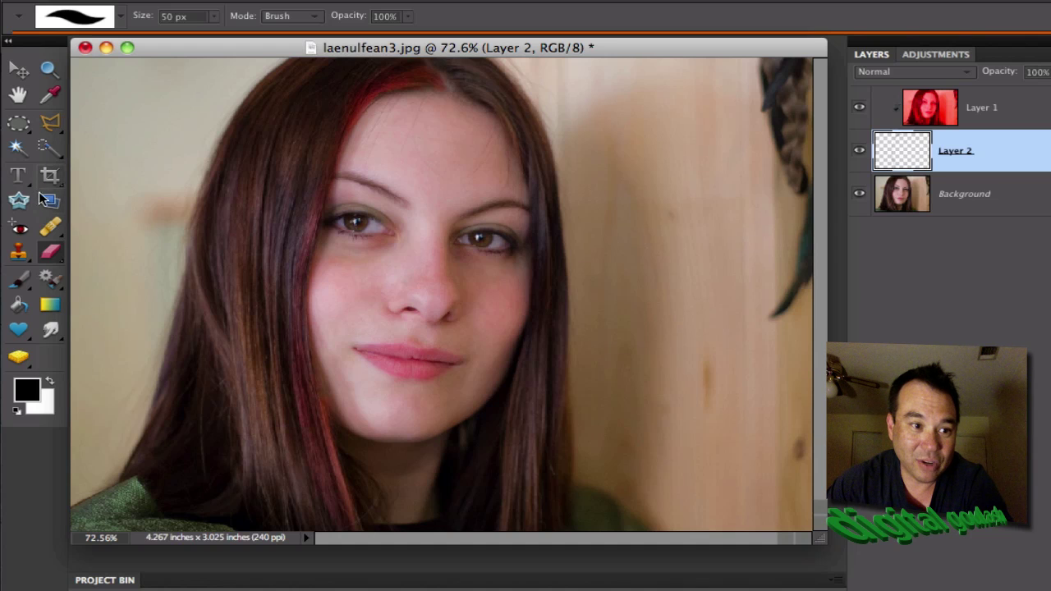
click(20, 279)
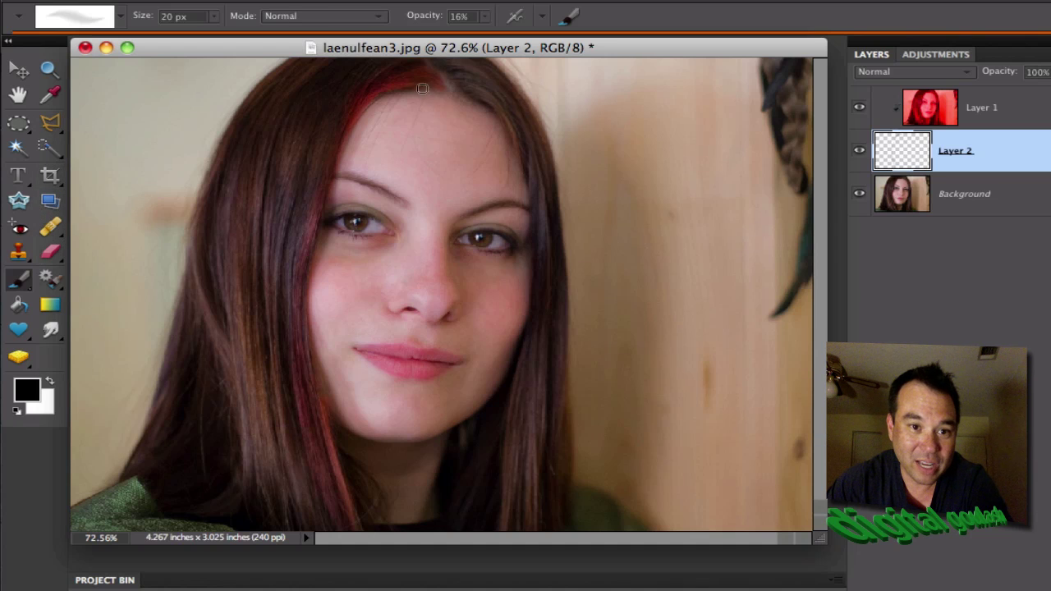
mouse_move(422, 88)
mouse_down()
mouse_move(484, 82)
mouse_move(501, 92)
mouse_move(457, 77)
mouse_up()
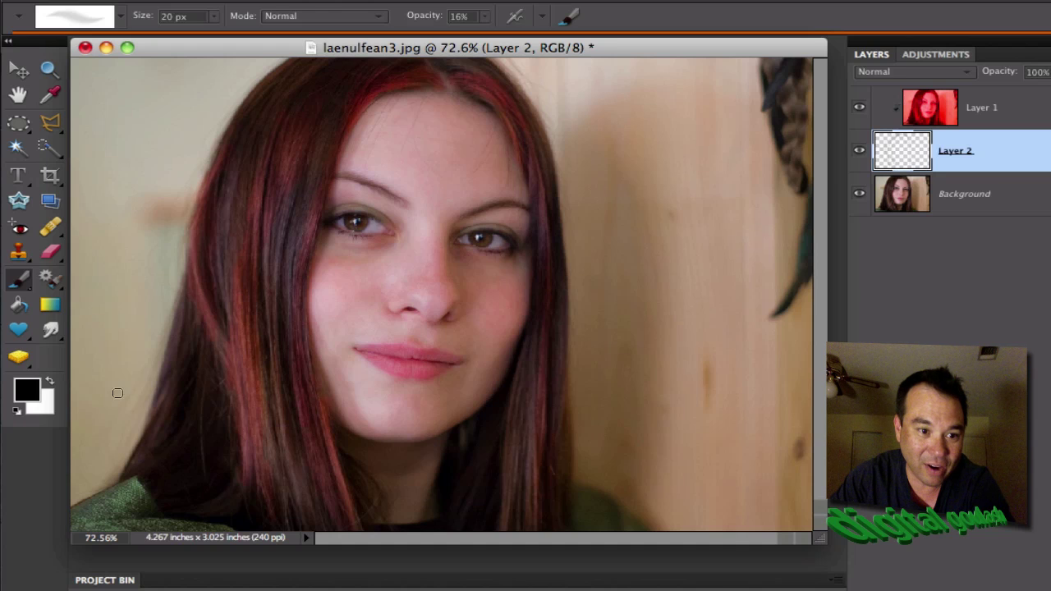
mouse_move(178, 355)
mouse_down()
mouse_move(122, 473)
mouse_move(178, 396)
mouse_move(175, 356)
mouse_move(156, 416)
mouse_move(169, 379)
mouse_up()
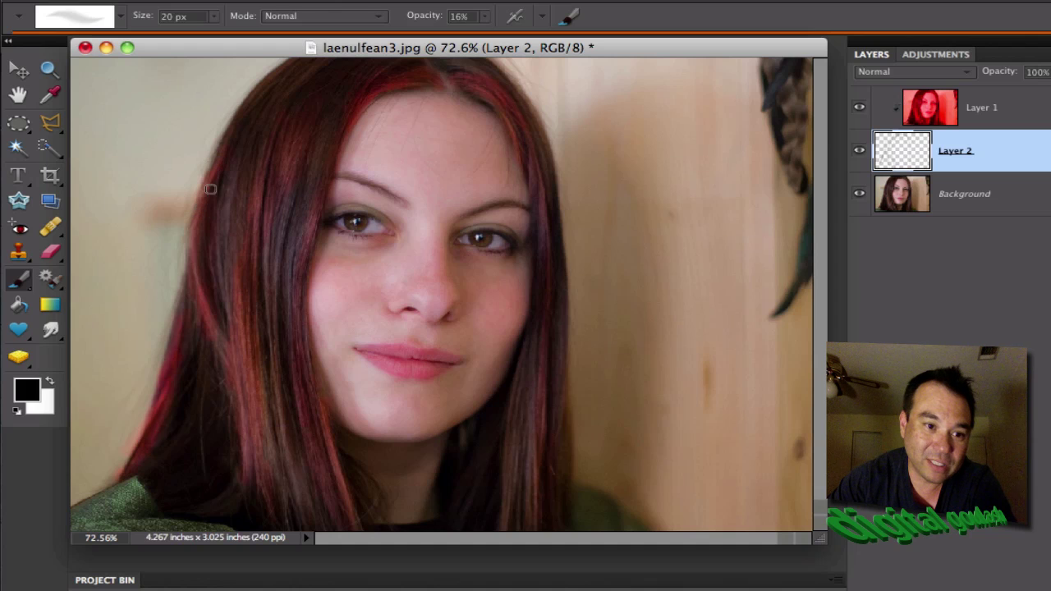
mouse_move(201, 212)
mouse_down()
mouse_move(197, 303)
mouse_move(201, 231)
mouse_move(214, 321)
mouse_move(195, 253)
mouse_move(205, 314)
mouse_move(239, 228)
mouse_move(272, 182)
mouse_move(265, 177)
mouse_move(249, 307)
mouse_up()
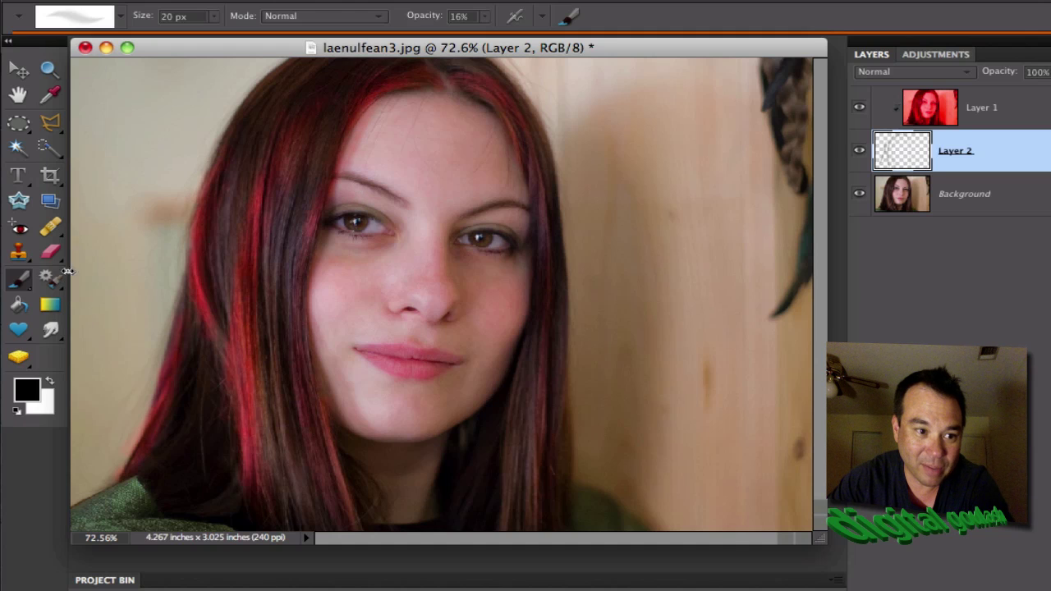
click(51, 253)
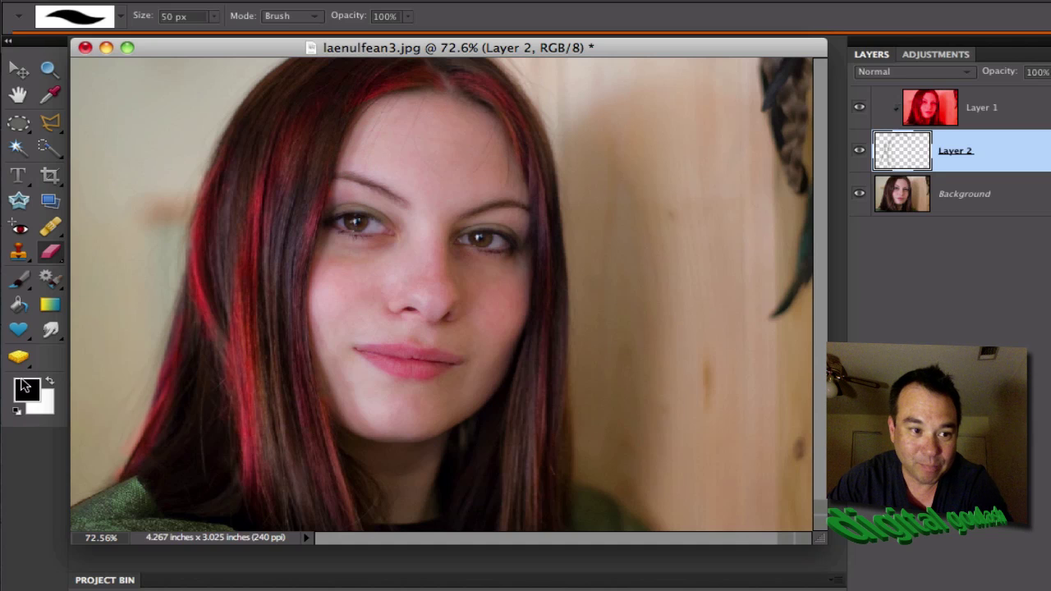
click(18, 279)
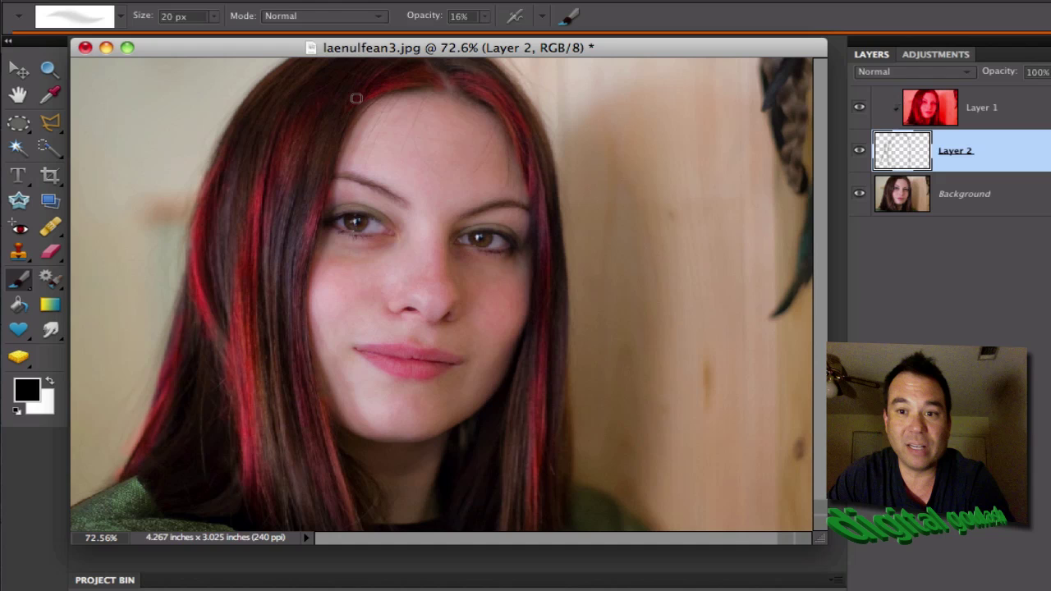
- Select Layer 1 and lower its opacity to 70%
click(936, 112)
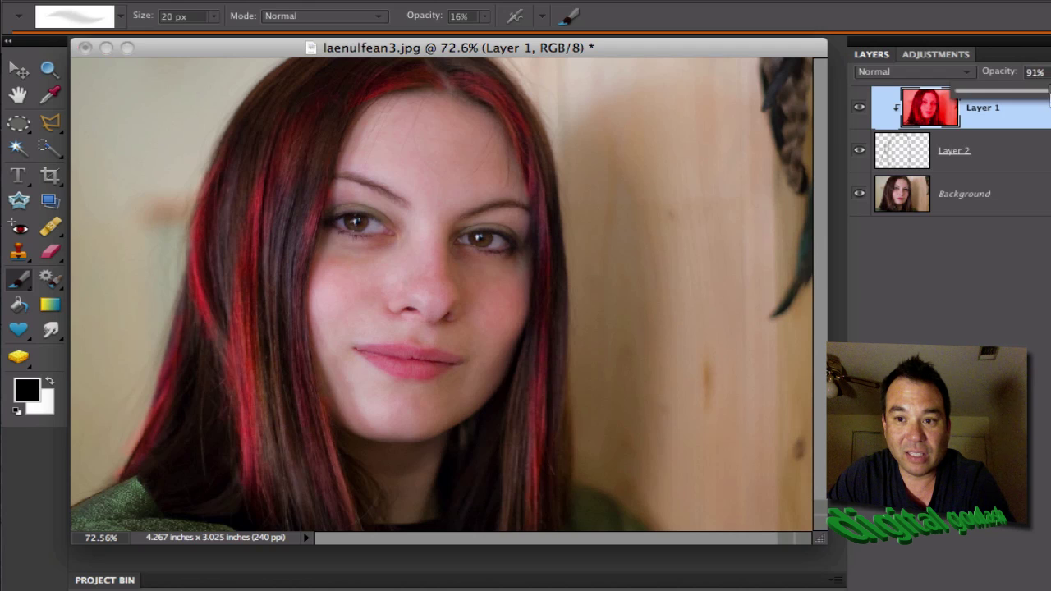
drag(1049, 96, 1032, 100)
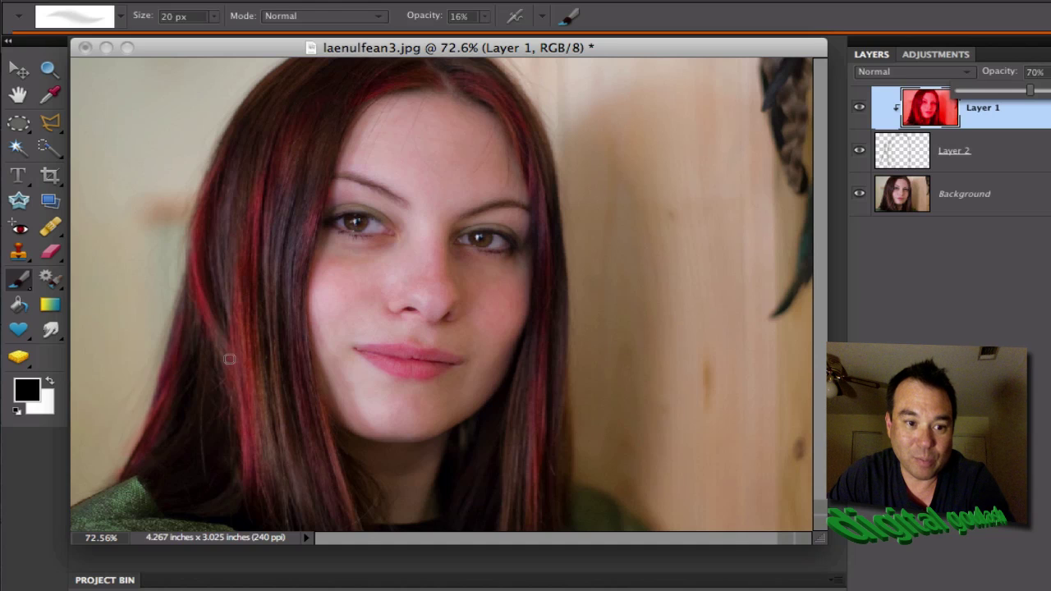
key(Return)
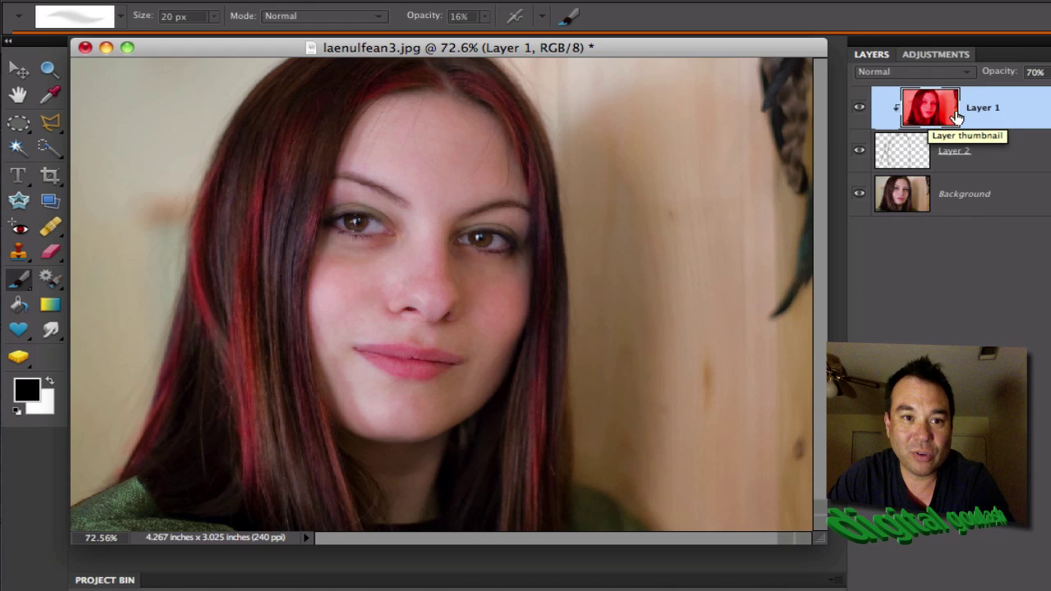
click(386, 0)
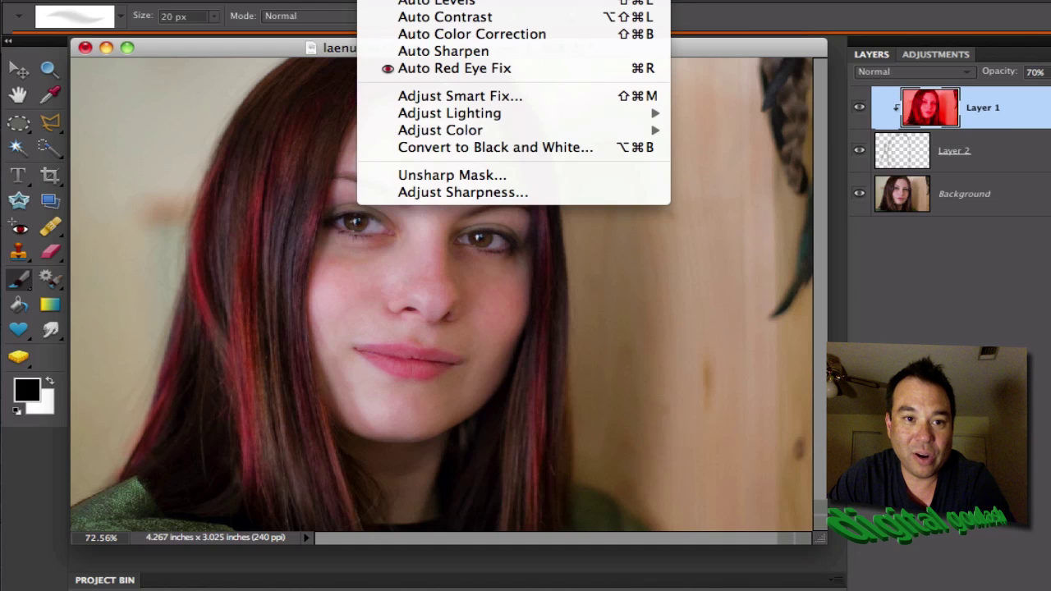
mouse_move(517, 132)
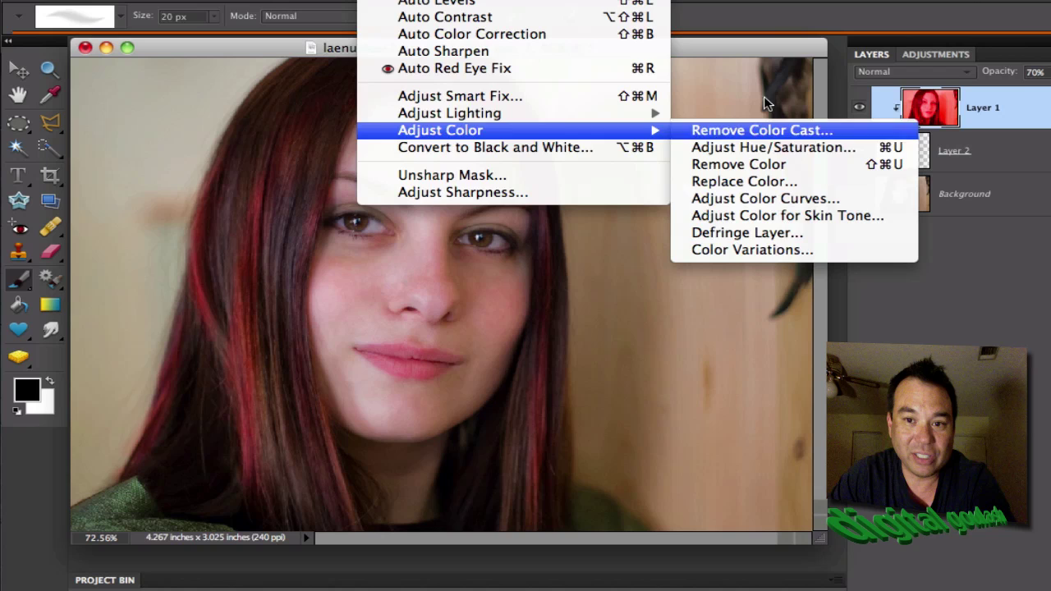
click(626, 163)
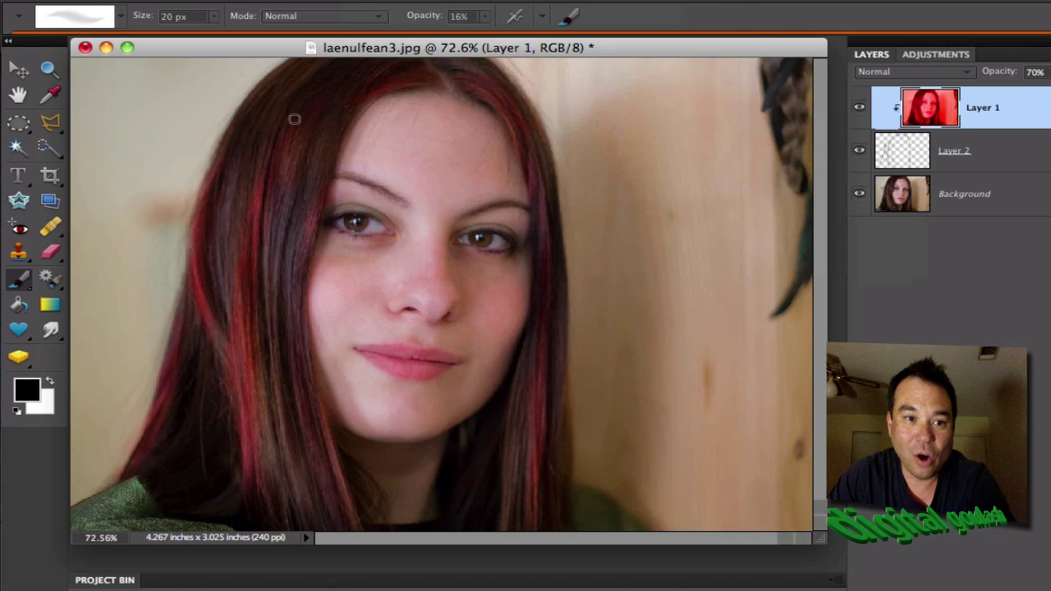